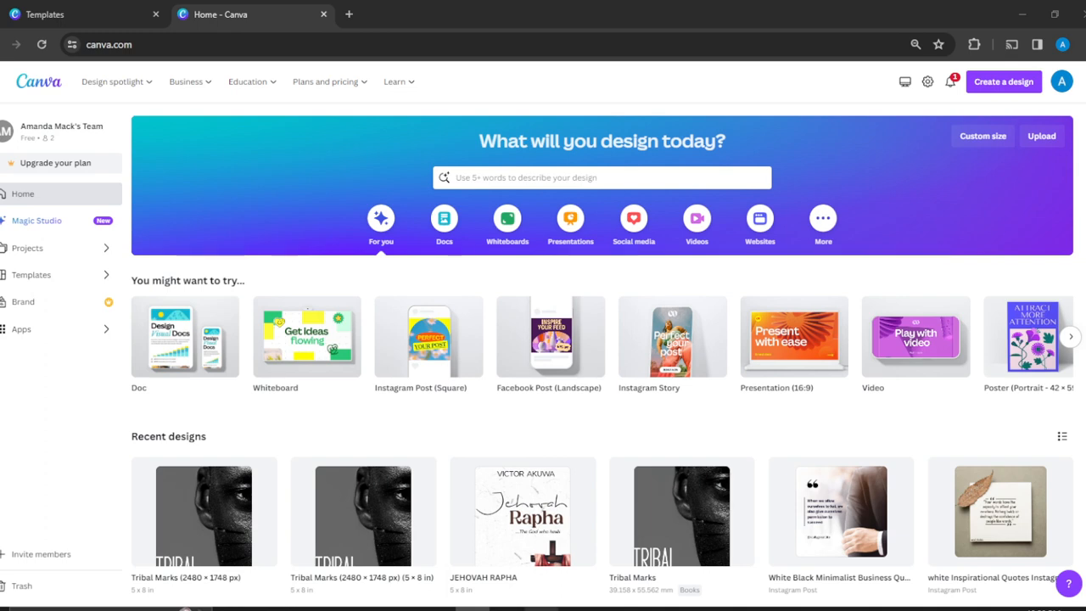
# Step: Search the templates for "Facebook cover photo"
pyautogui.moveTo(541, 609)
pyautogui.click(549, 577)
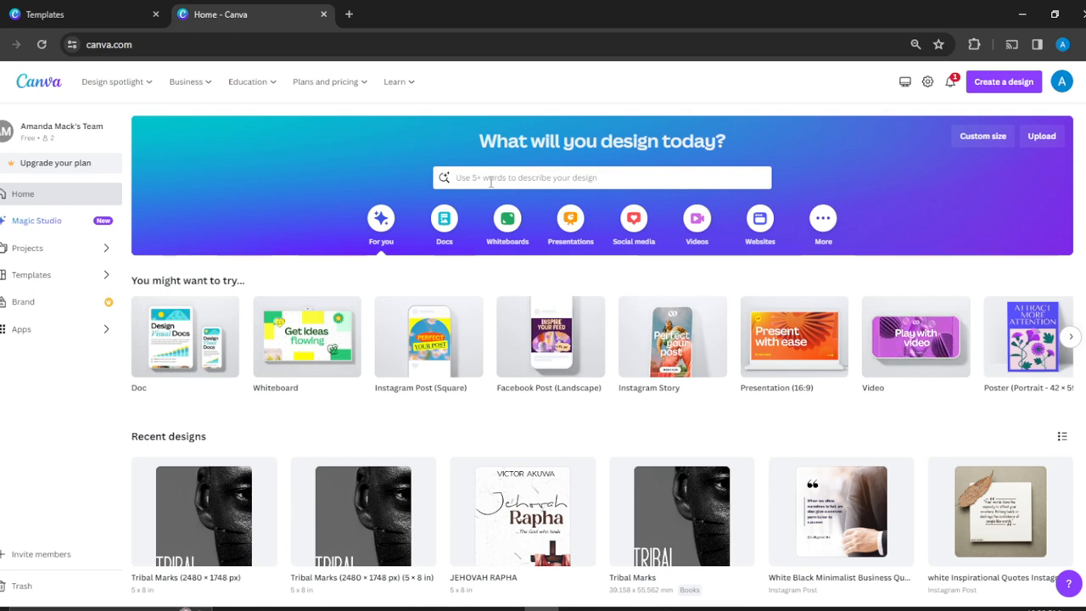
pyautogui.click(477, 177)
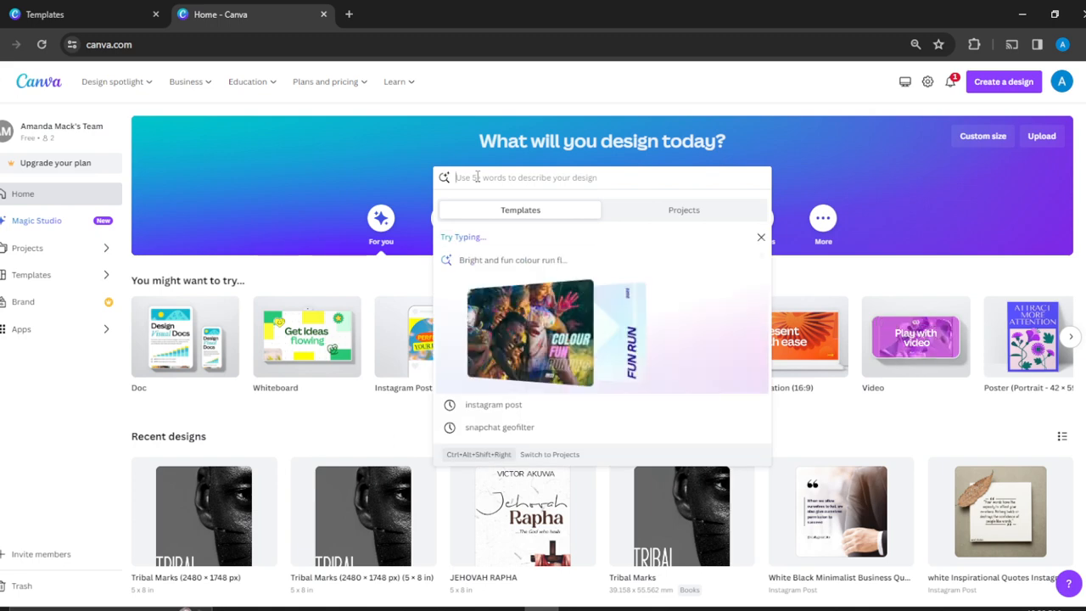
pyautogui.write('Facebook cover')
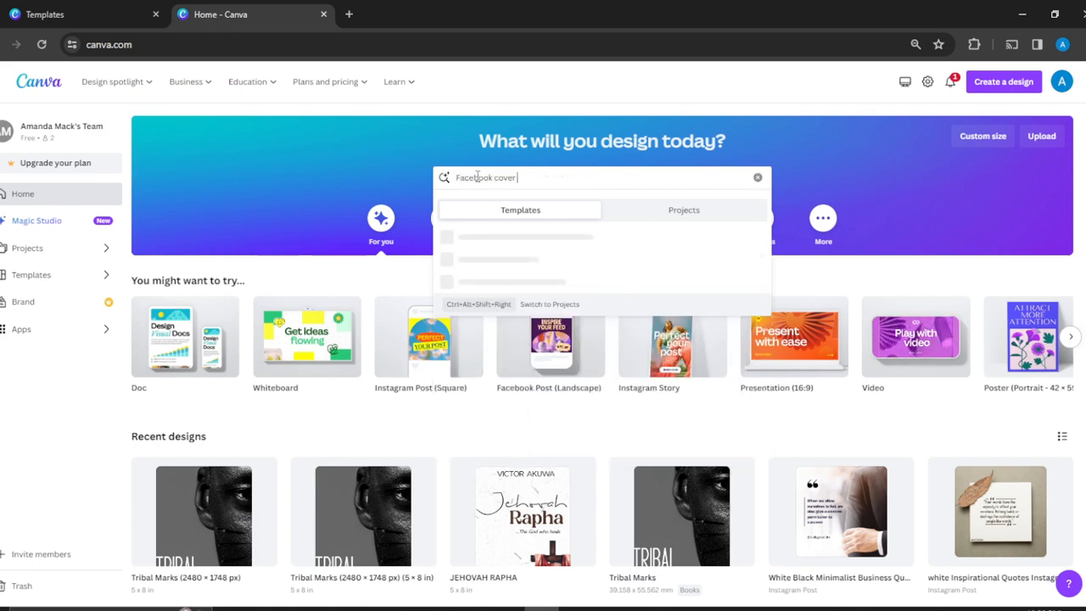
pyautogui.write(' photo')
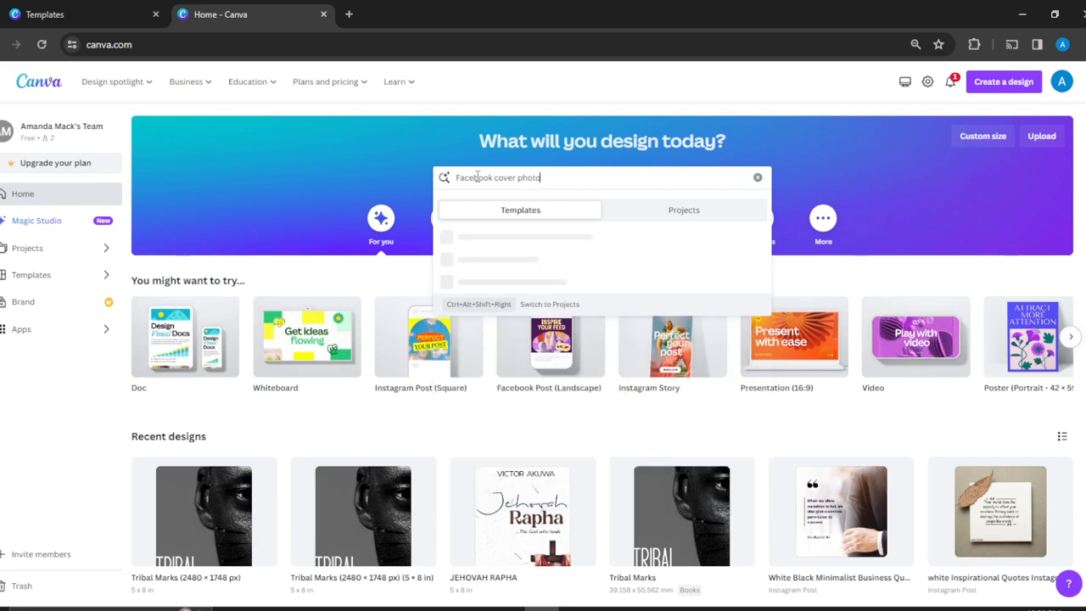
pyautogui.press('Return')
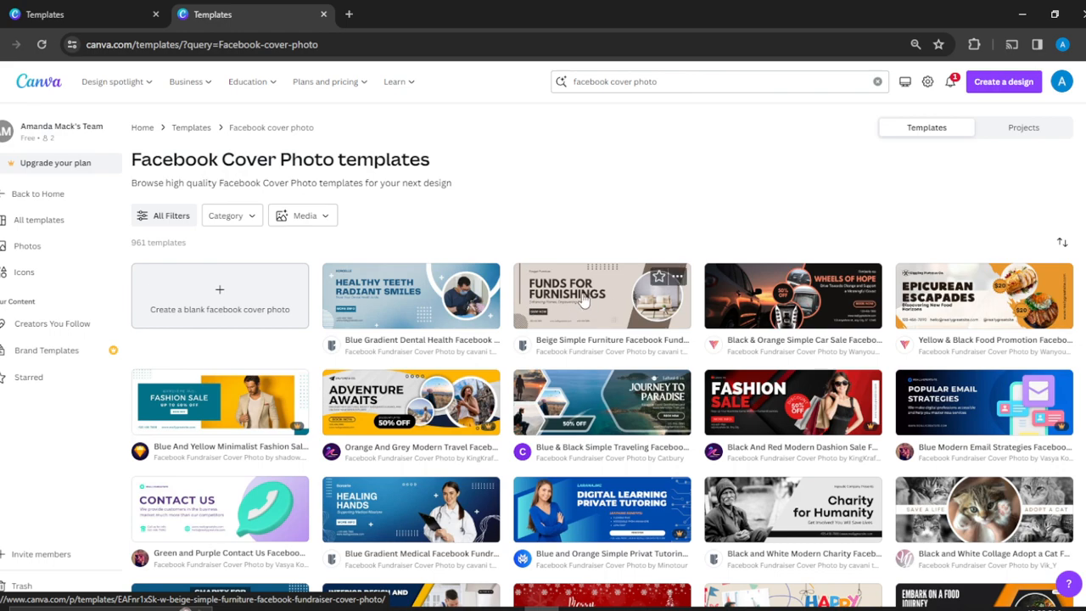
# Step: Open the Black & Orange Simple Car Sale Facebook Fundraiser Cover Photo template for customization
pyautogui.click(774, 292)
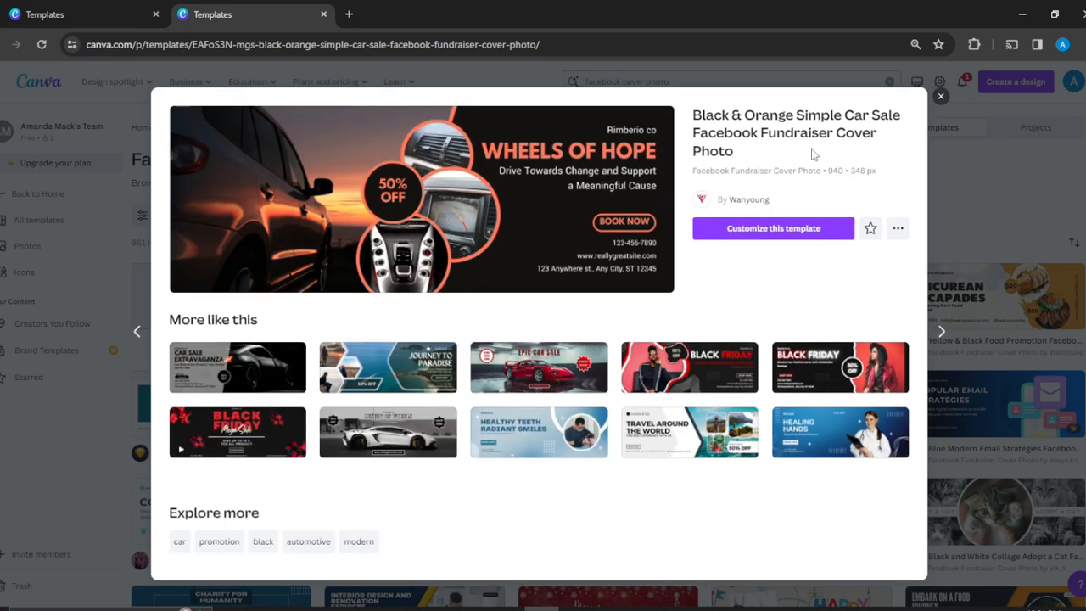
pyautogui.click(773, 228)
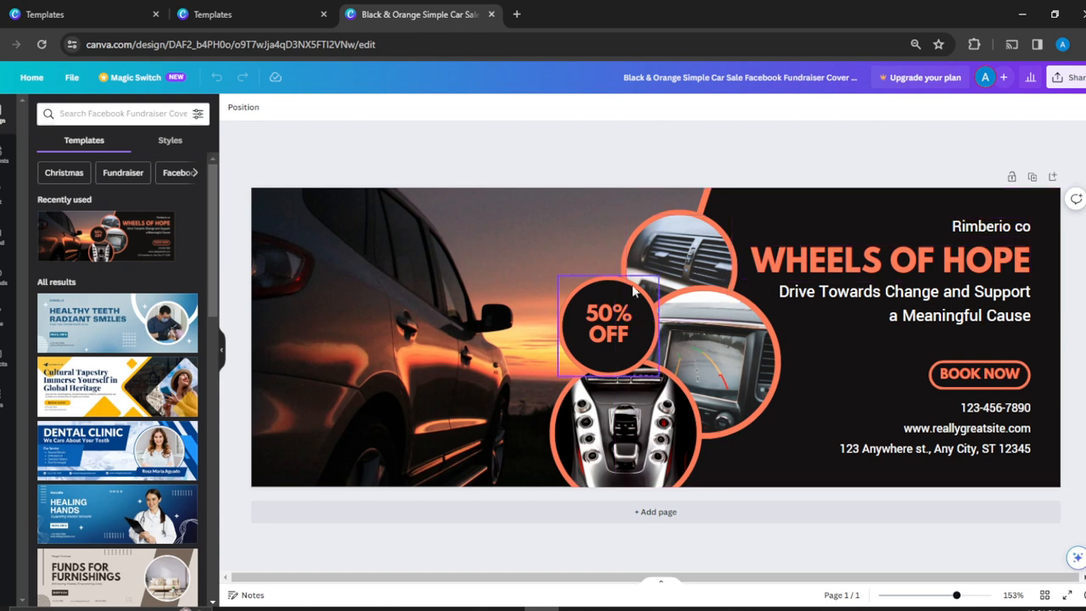
# Step: Replace the company name above the cover's headline with the page owner's full name
pyautogui.click(992, 232)
pyautogui.doubleClick(992, 231)
pyautogui.click(992, 228)
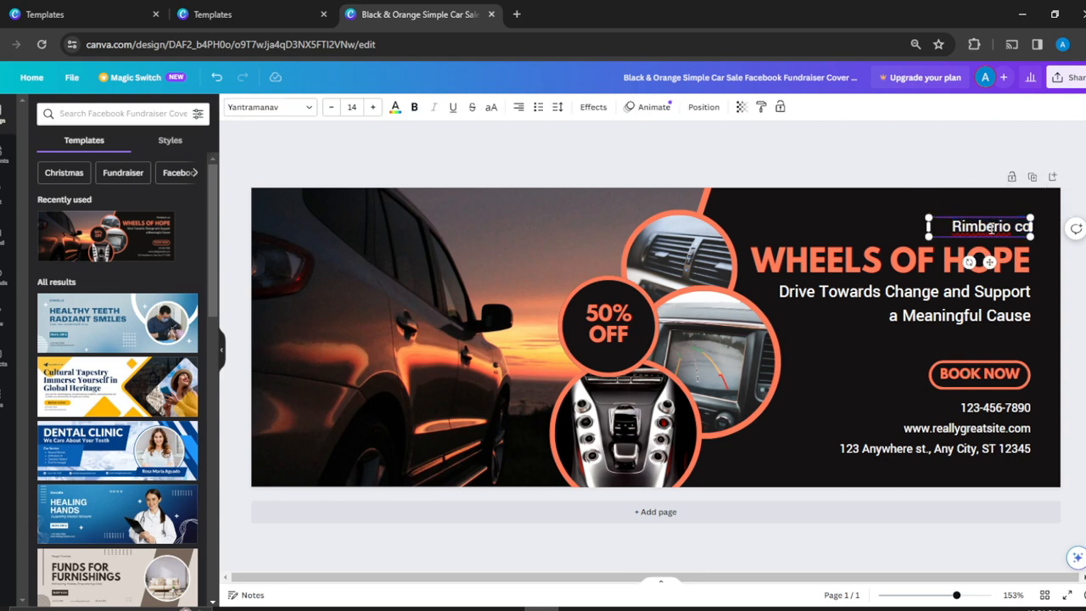
pyautogui.doubleClick(990, 228)
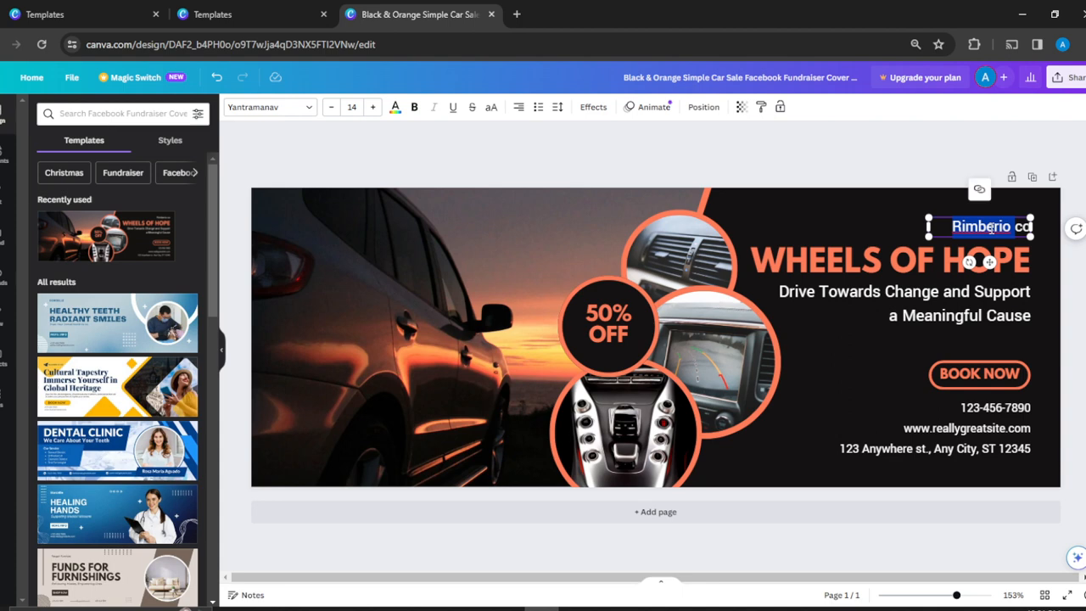
pyautogui.click(997, 285)
pyautogui.click(1003, 233)
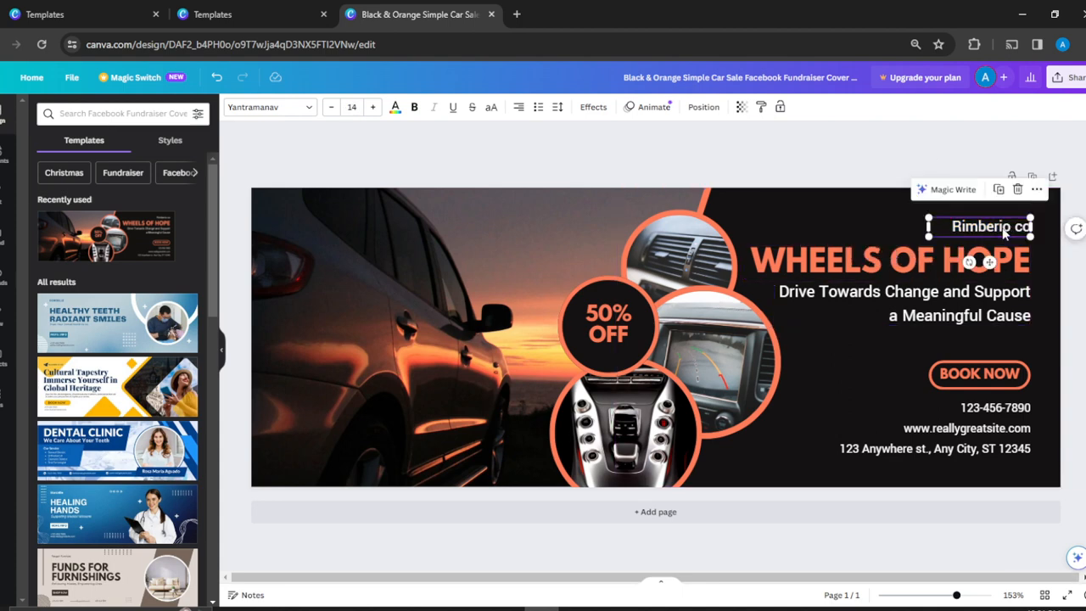
pyautogui.doubleClick(1004, 228)
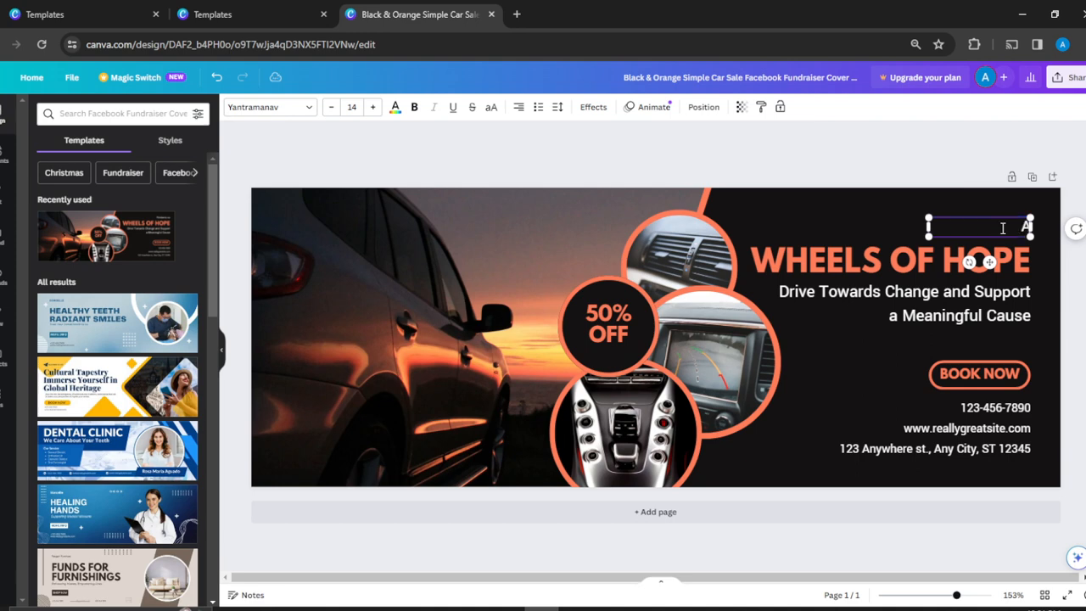
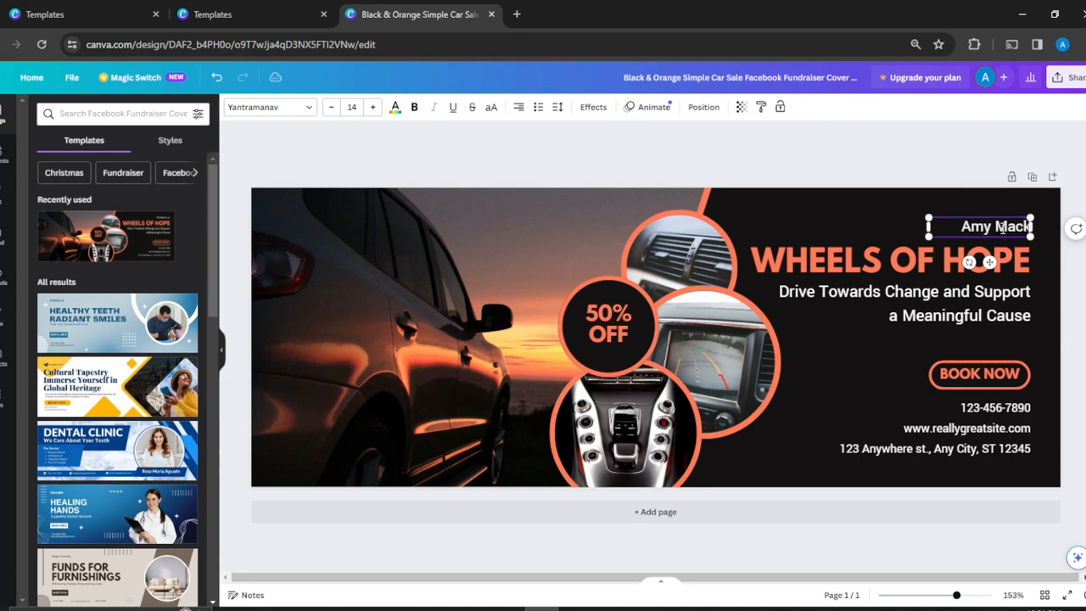
# Step: Replace the orange "WHEELS OF HOPE" headline text with "AMY BOOKS"
pyautogui.click(931, 269)
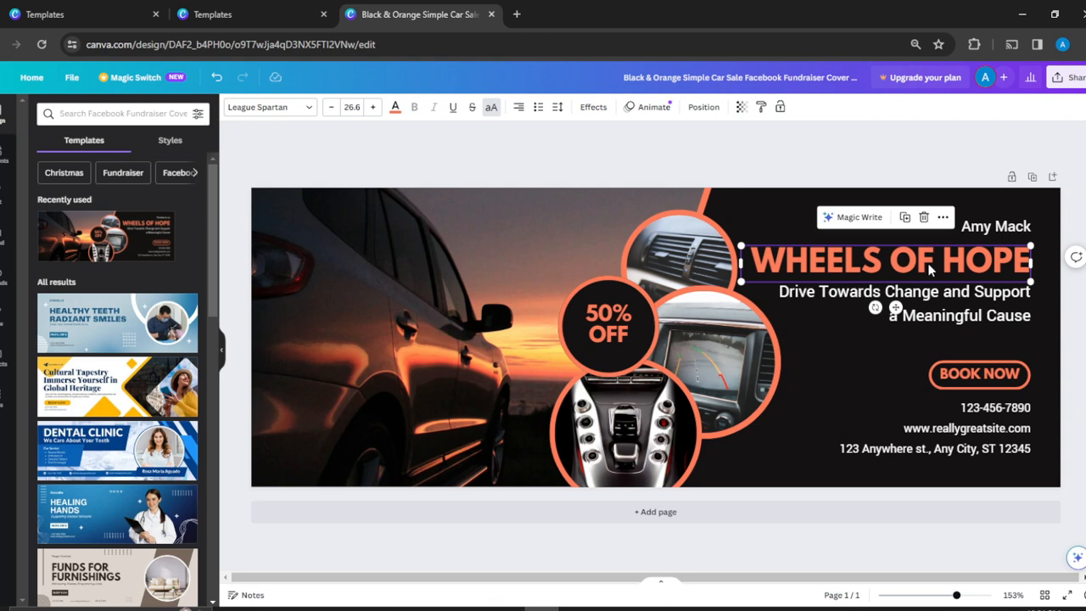
pyautogui.doubleClick(929, 264)
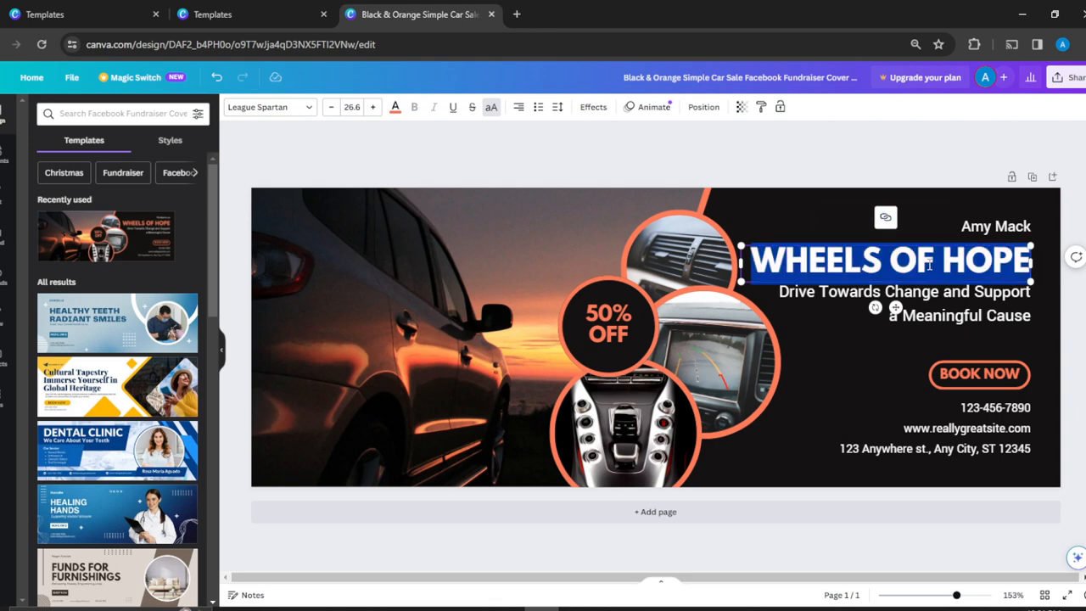
pyautogui.write('AMY BOOK')
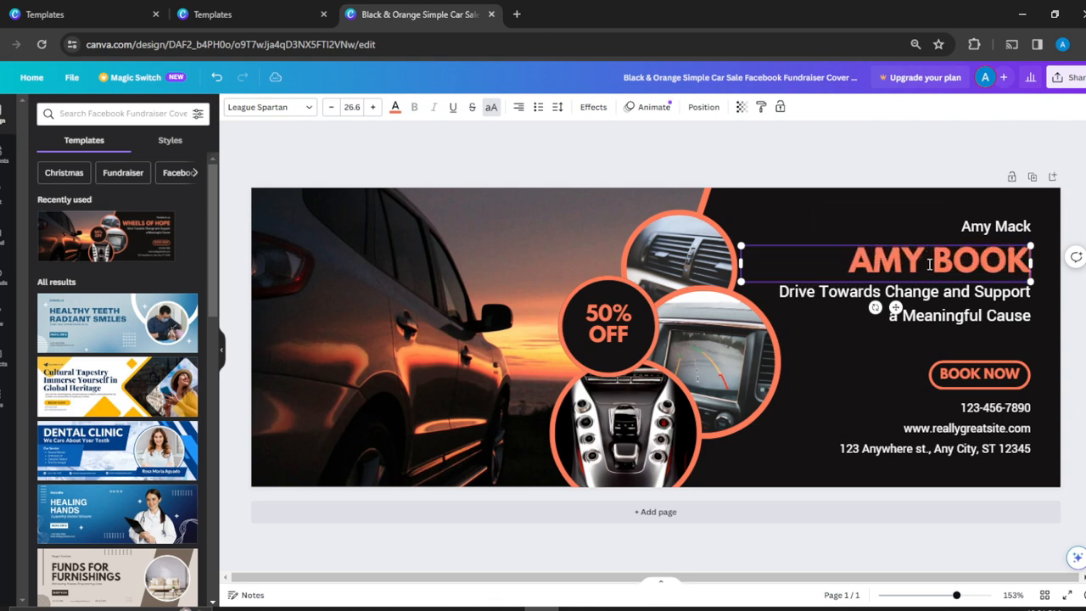
pyautogui.write('S')
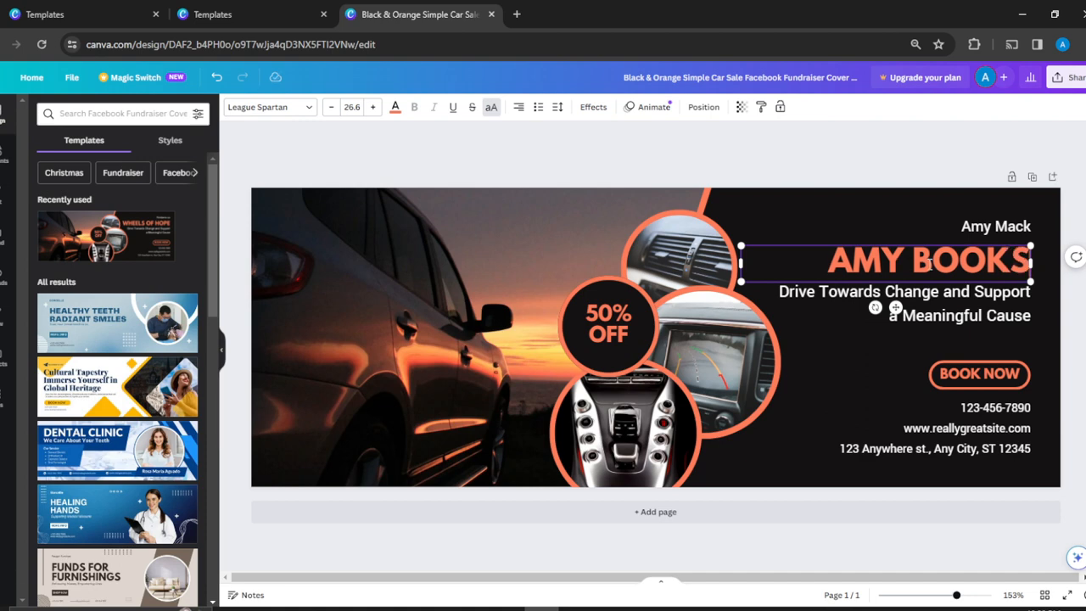
# Step: Replace the two-line tagline below the headline with "Read and be inspired"
pyautogui.doubleClick(975, 295)
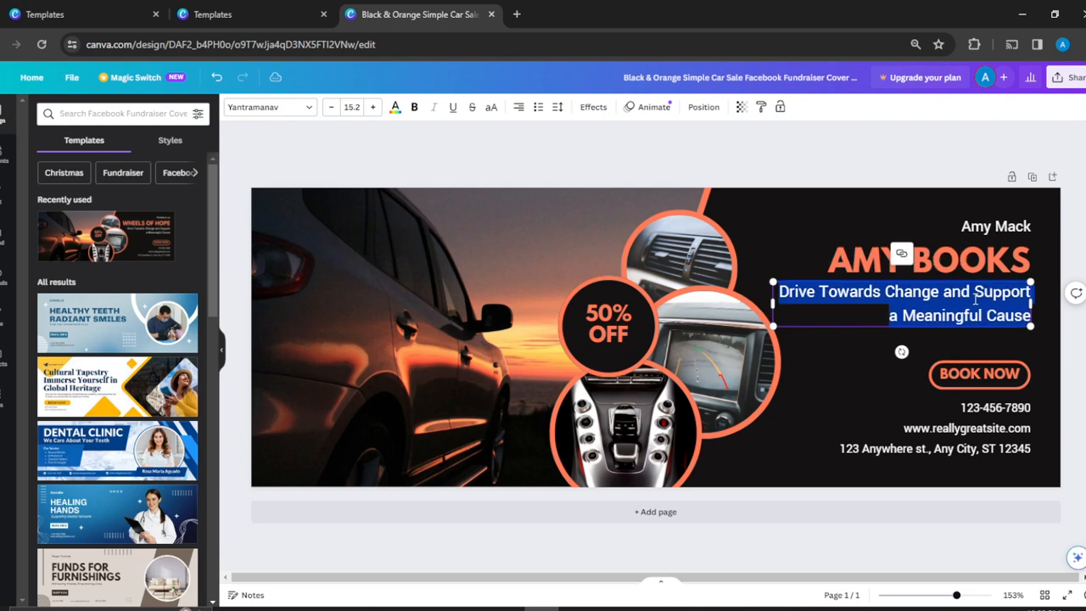
pyautogui.press('BackSpace')
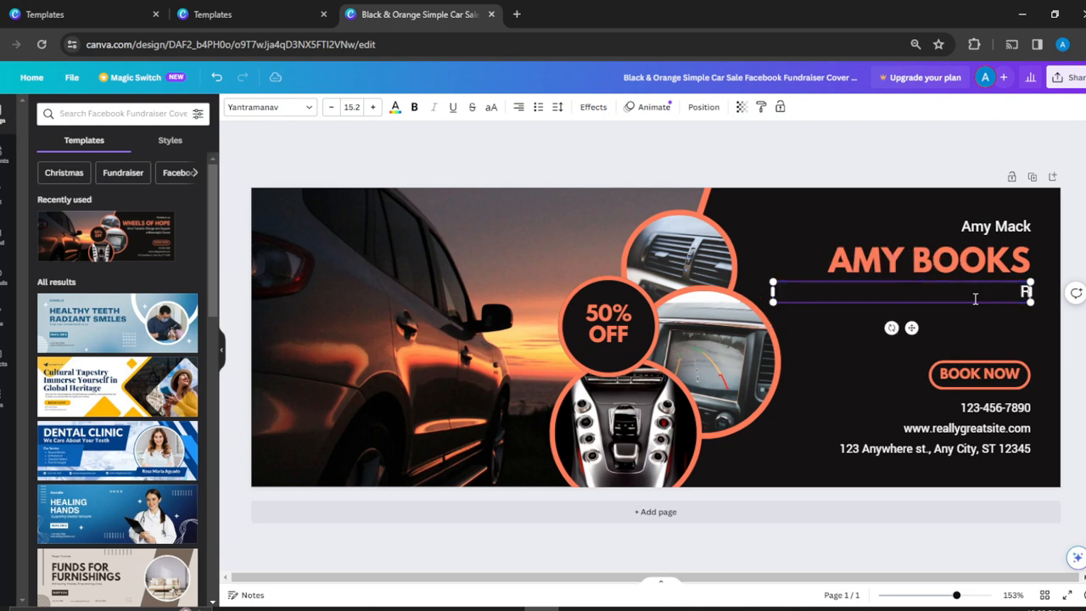
pyautogui.write('Read and be u')
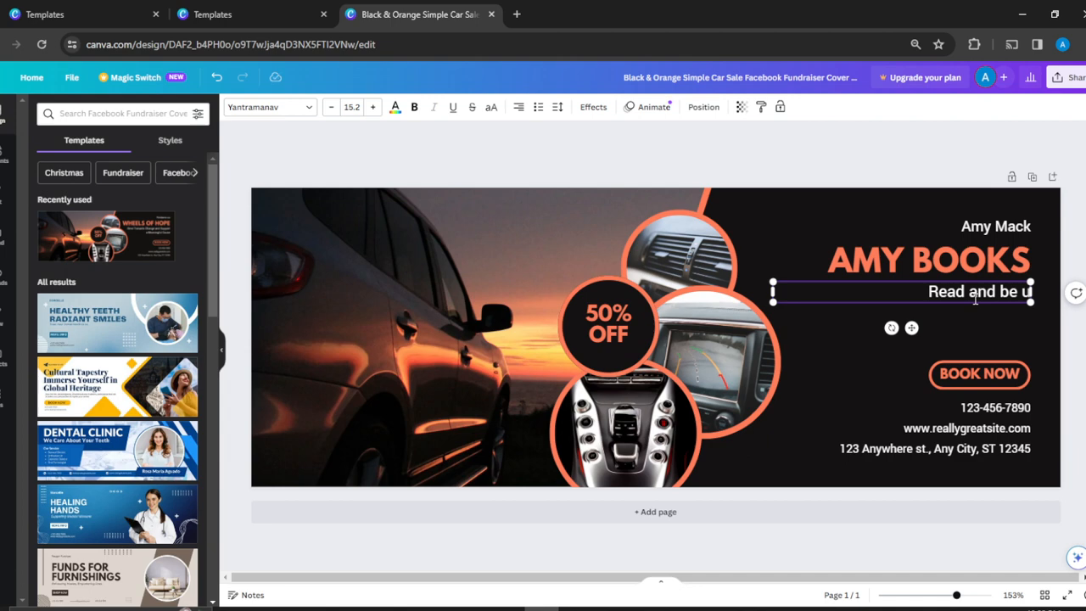
pyautogui.press('BackSpace')
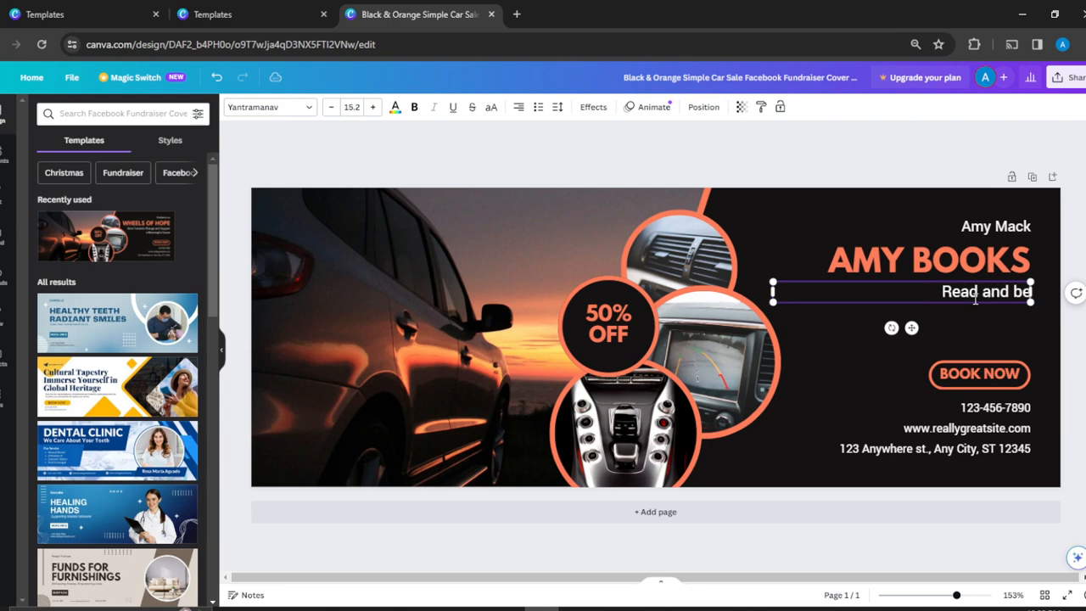
pyautogui.write('inspired')
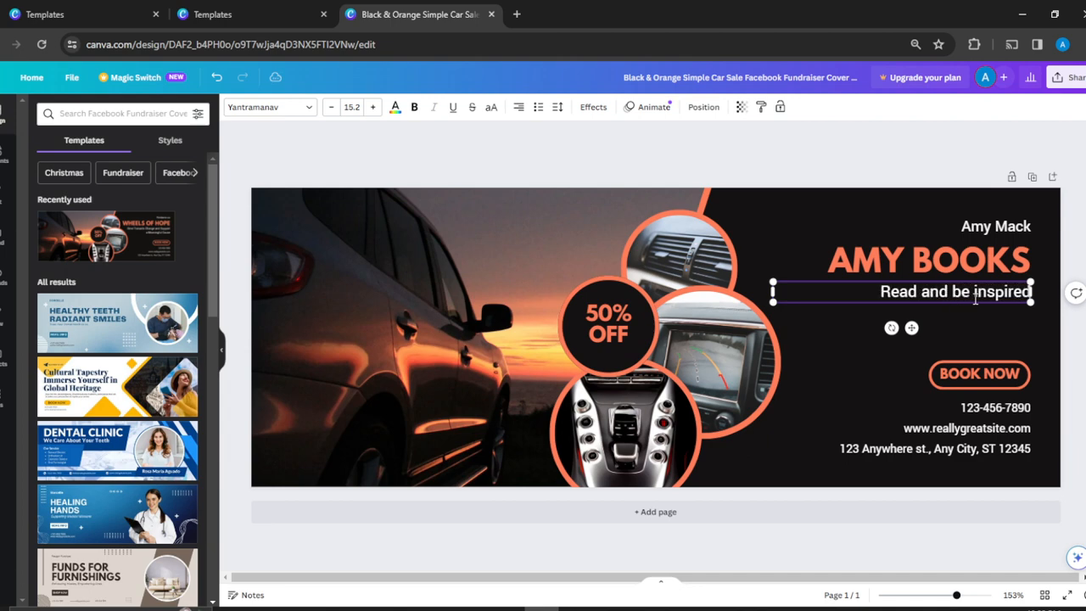
# Step: Delete the contact details text block below the "BOOK NOW" label
pyautogui.click(987, 386)
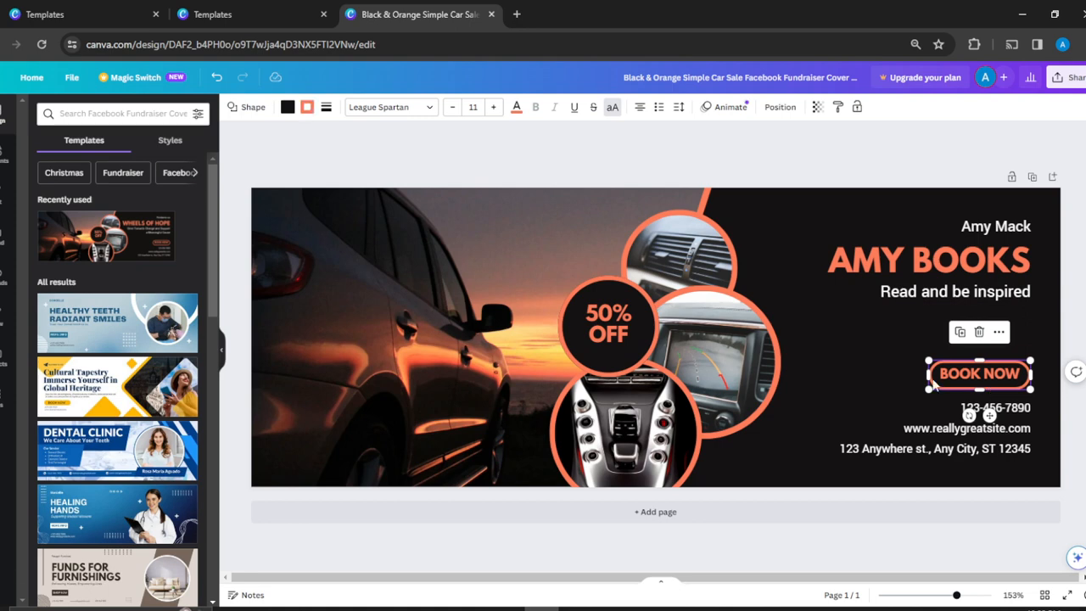
pyautogui.click(1011, 429)
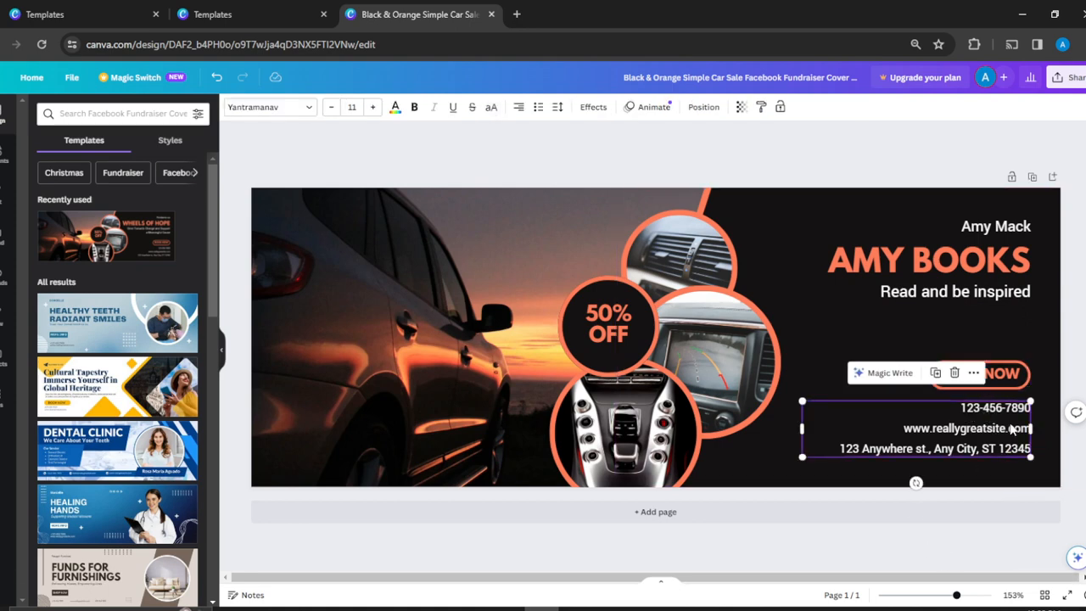
pyautogui.press('Delete')
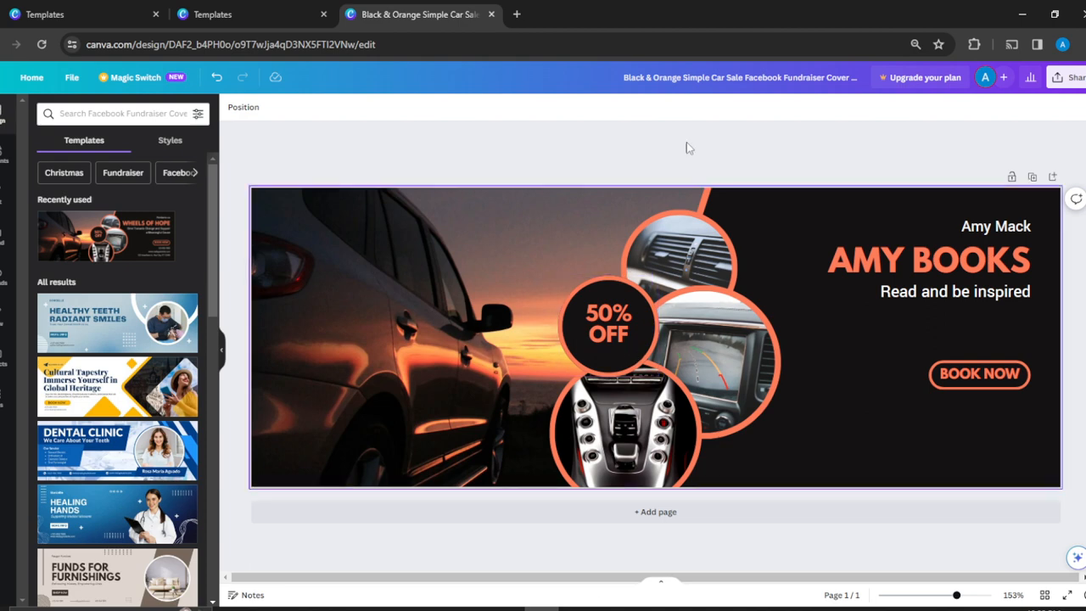
# Step: Try orange and slate grey on the black panel behind the text, and settle on the dark grey photo color
pyautogui.click(974, 409)
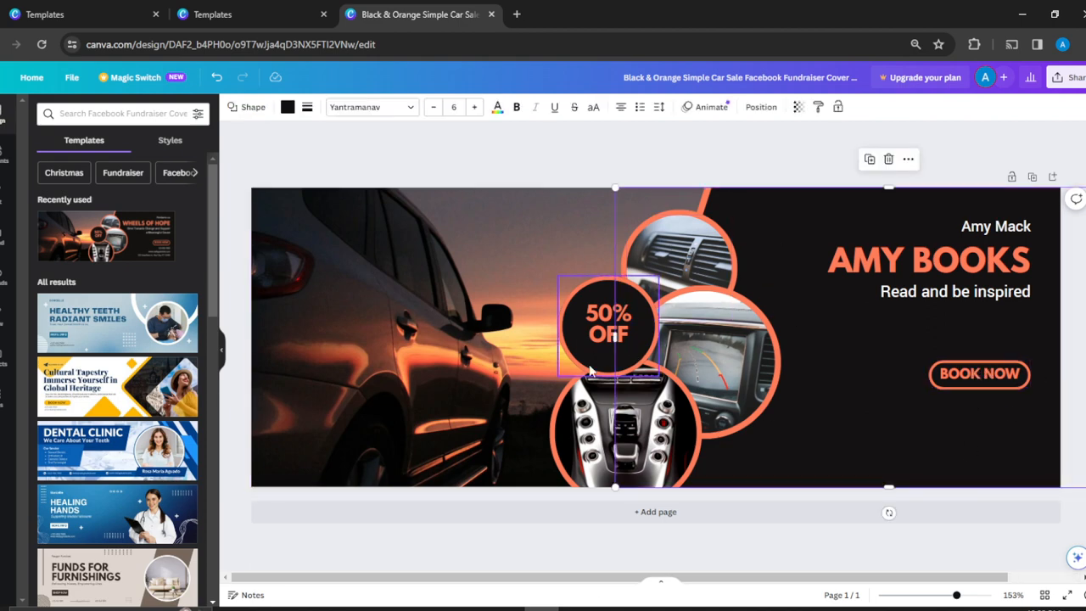
pyautogui.doubleClick(770, 205)
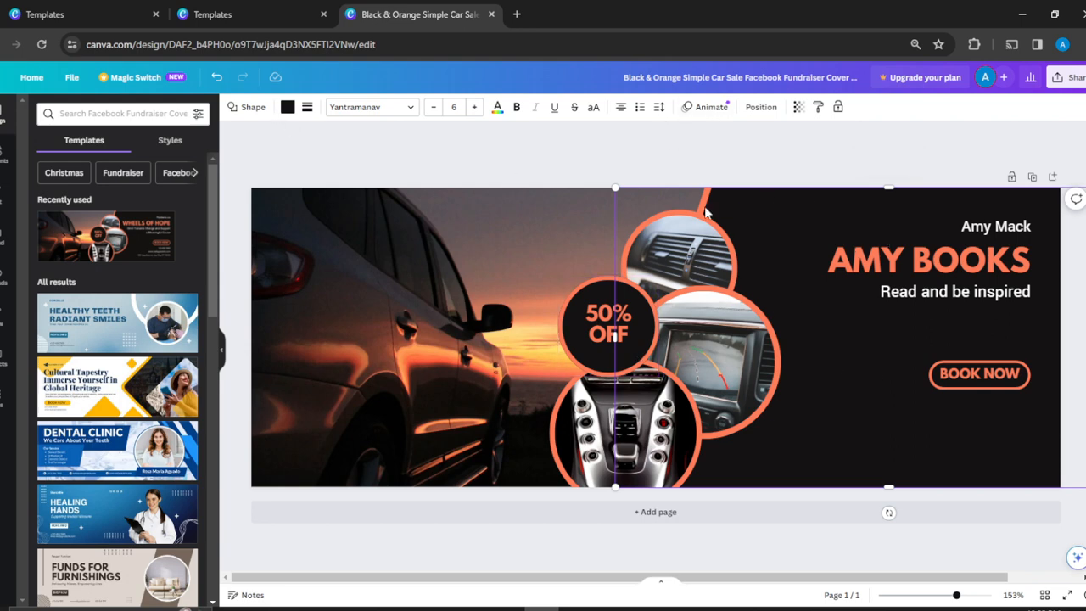
pyautogui.click(287, 108)
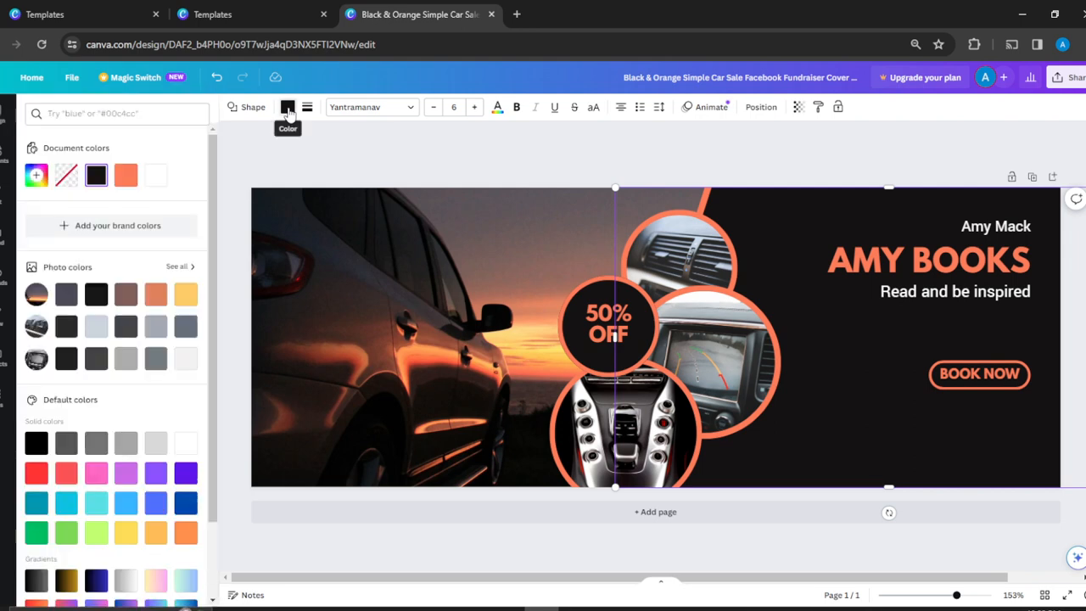
pyautogui.click(124, 176)
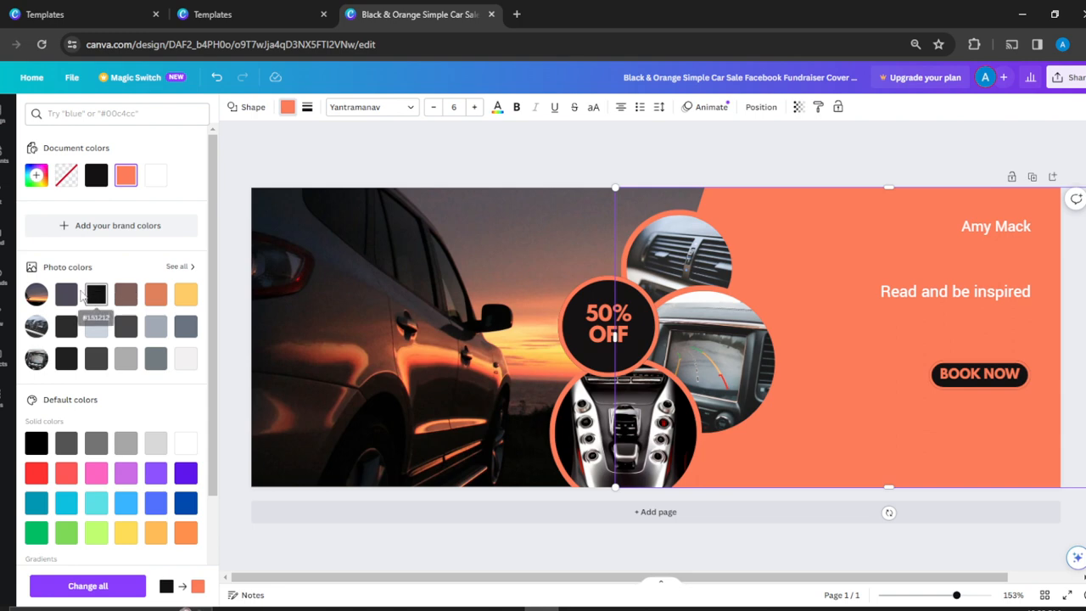
pyautogui.click(67, 295)
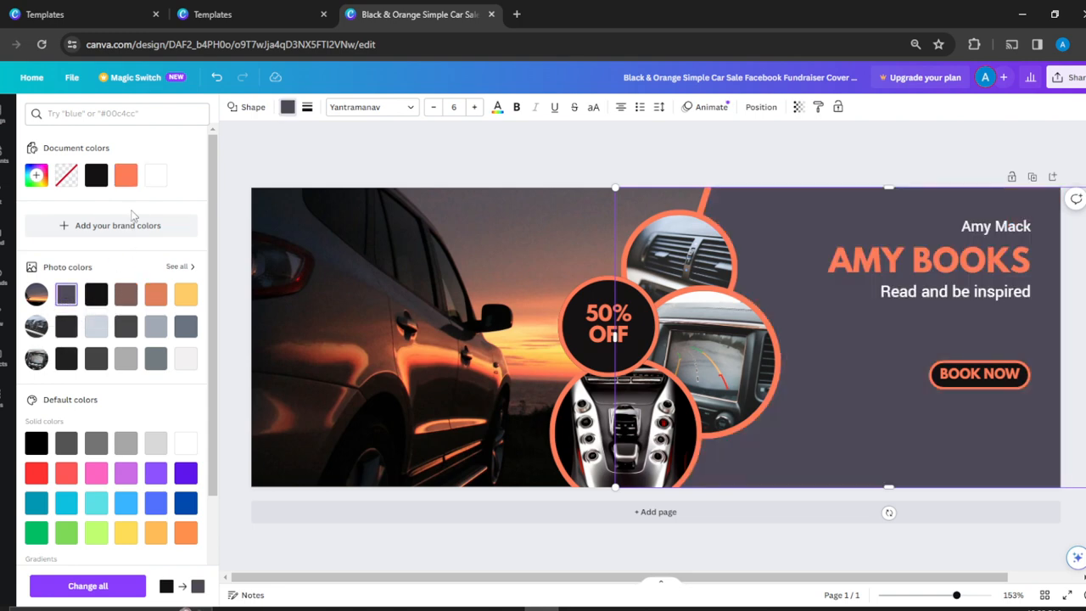
pyautogui.click(66, 327)
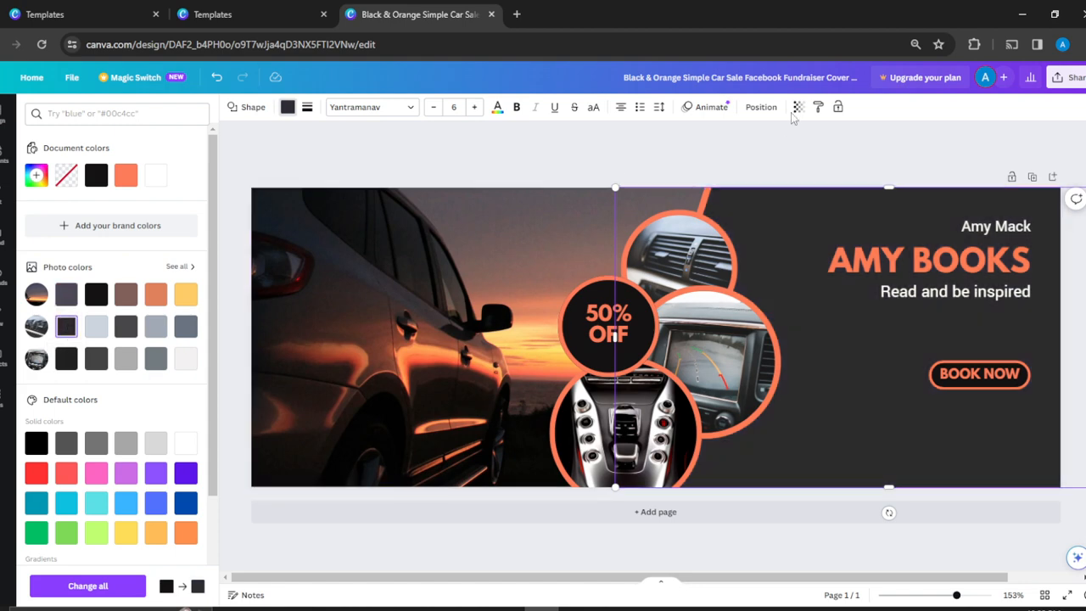
pyautogui.press('Escape')
# Step: Select the air-vent photo in the upper circle and look through its available editing actions
pyautogui.click(651, 246)
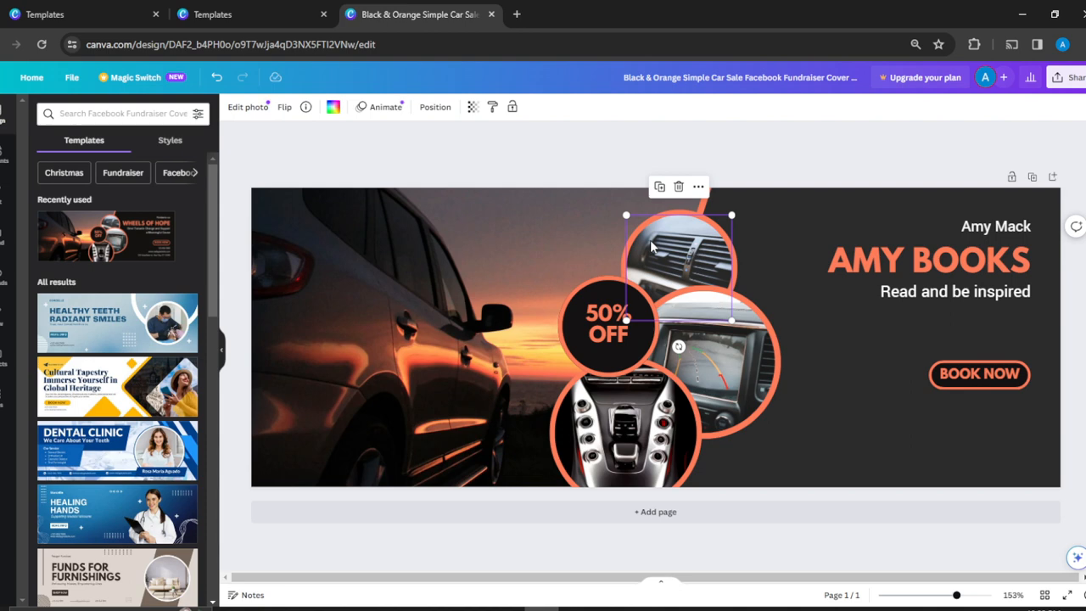
pyautogui.moveTo(651, 245)
pyautogui.mouseDown()
pyautogui.moveTo(729, 246)
pyautogui.moveTo(821, 221)
pyautogui.moveTo(604, 231)
pyautogui.moveTo(762, 223)
pyautogui.moveTo(618, 230)
pyautogui.moveTo(689, 228)
pyautogui.moveTo(652, 240)
pyautogui.mouseUp()
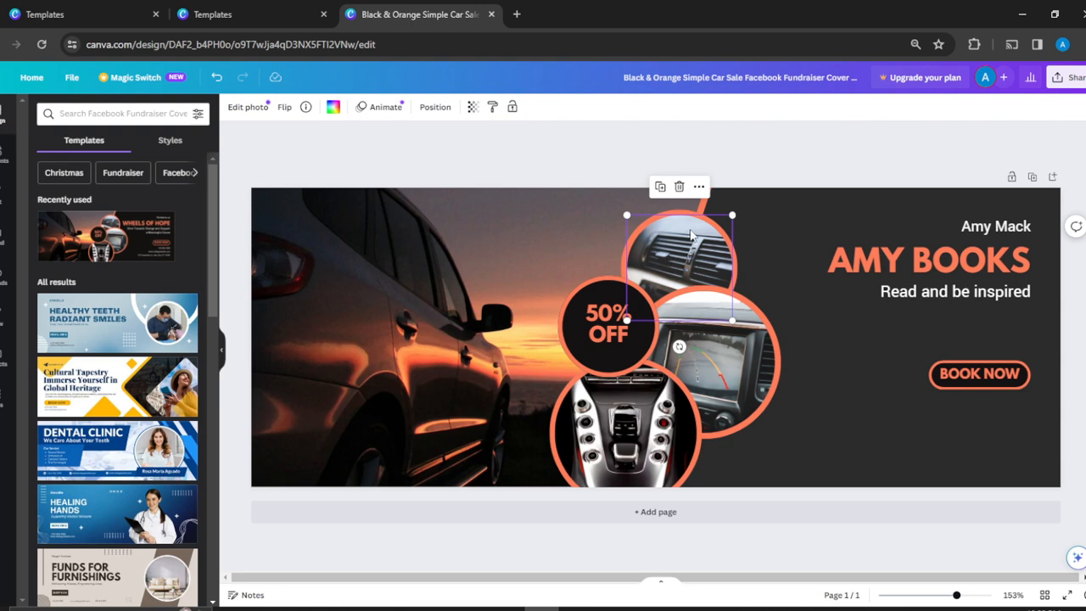
pyautogui.click(691, 244)
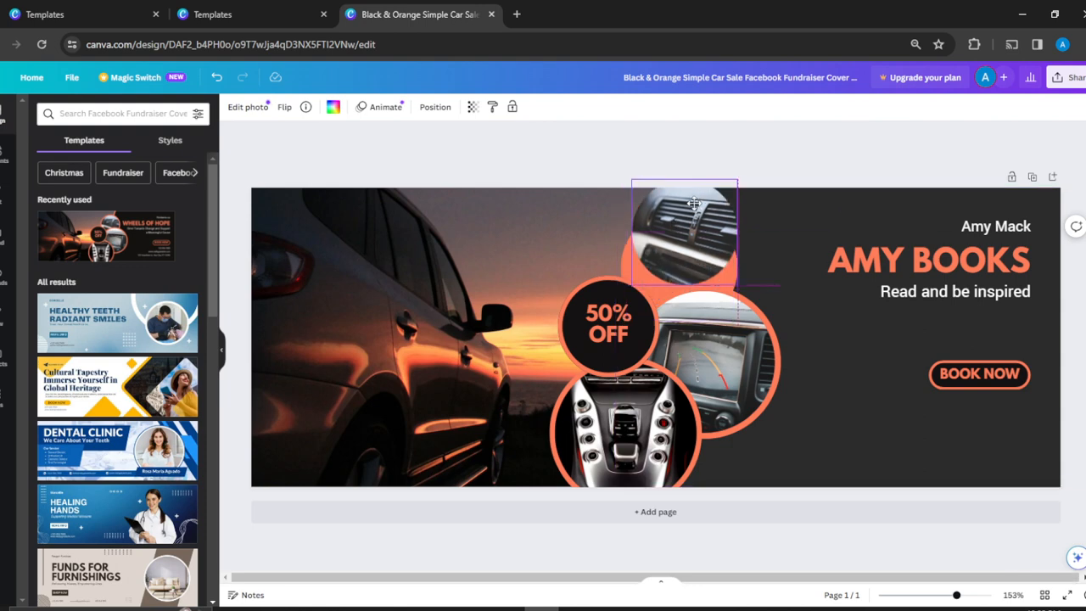
pyautogui.click(691, 244)
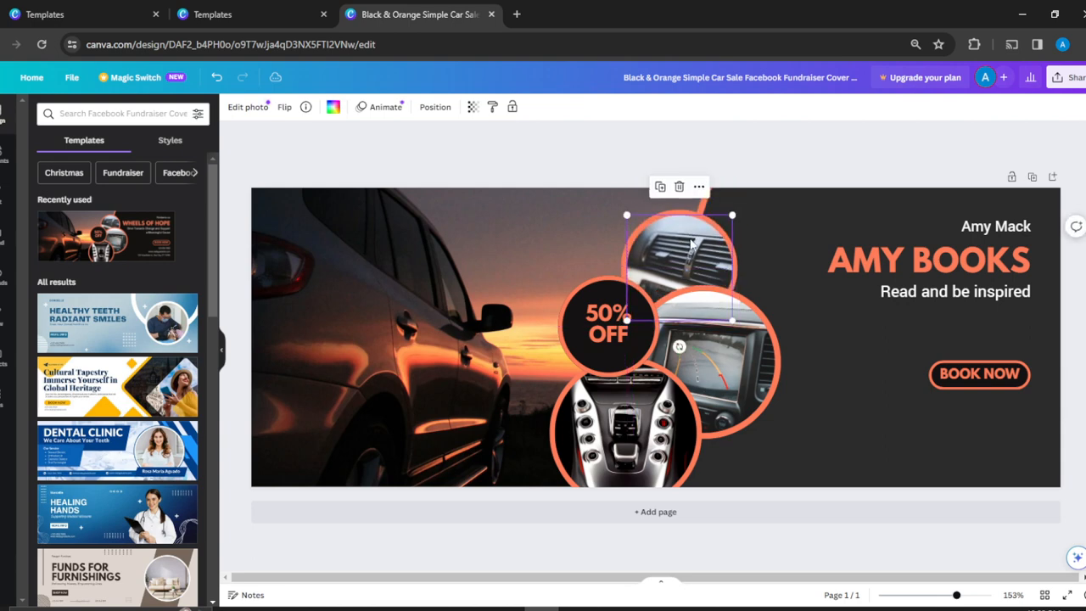
pyautogui.click(699, 187)
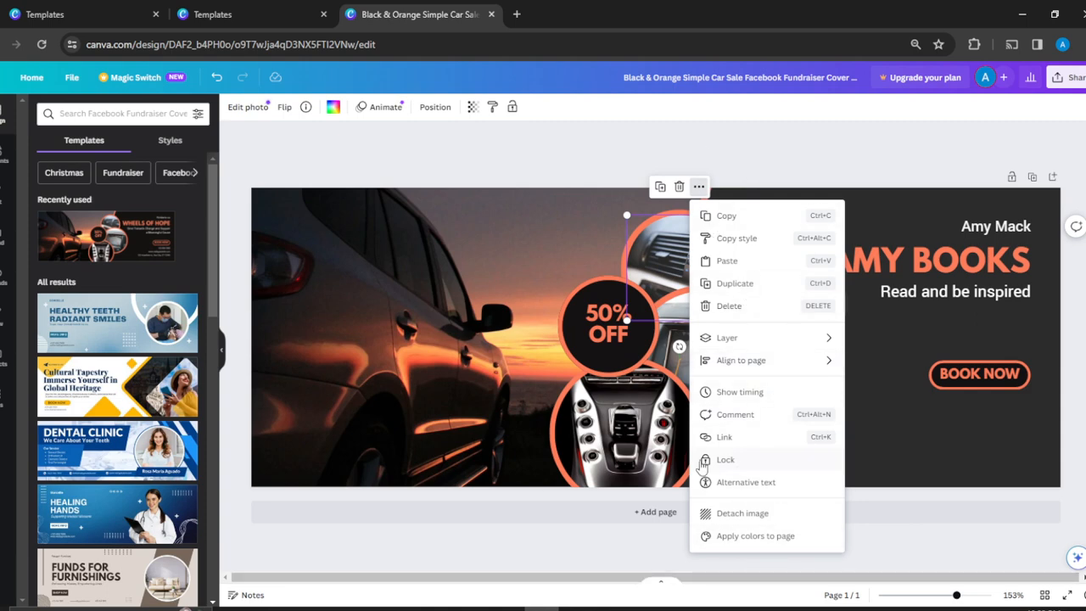
pyautogui.click(535, 250)
# Step: Shift the dashboard-screen photo slightly left and move its orange backing circle to the right
pyautogui.click(727, 356)
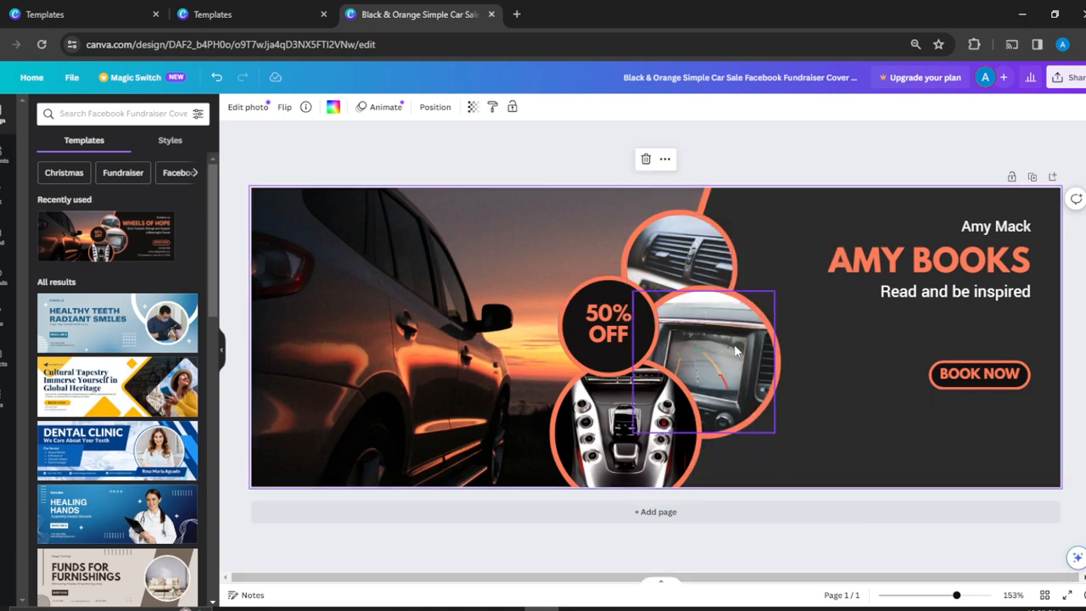
pyautogui.moveTo(734, 354)
pyautogui.mouseDown()
pyautogui.moveTo(821, 273)
pyautogui.moveTo(780, 352)
pyautogui.moveTo(711, 350)
pyautogui.moveTo(827, 356)
pyautogui.moveTo(804, 366)
pyautogui.moveTo(749, 357)
pyautogui.mouseUp()
pyautogui.click(774, 357)
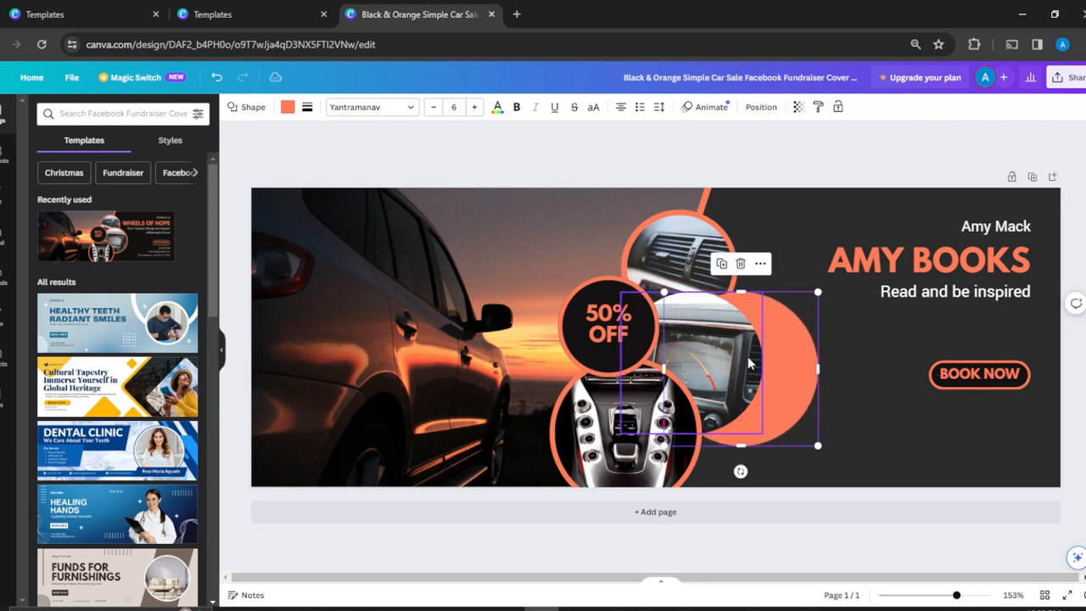
# Step: Move the gear-console photo to the right, and shift its orange backing circle right behind it
pyautogui.click(602, 413)
pyautogui.moveTo(602, 413); pyautogui.dragTo(658, 405)
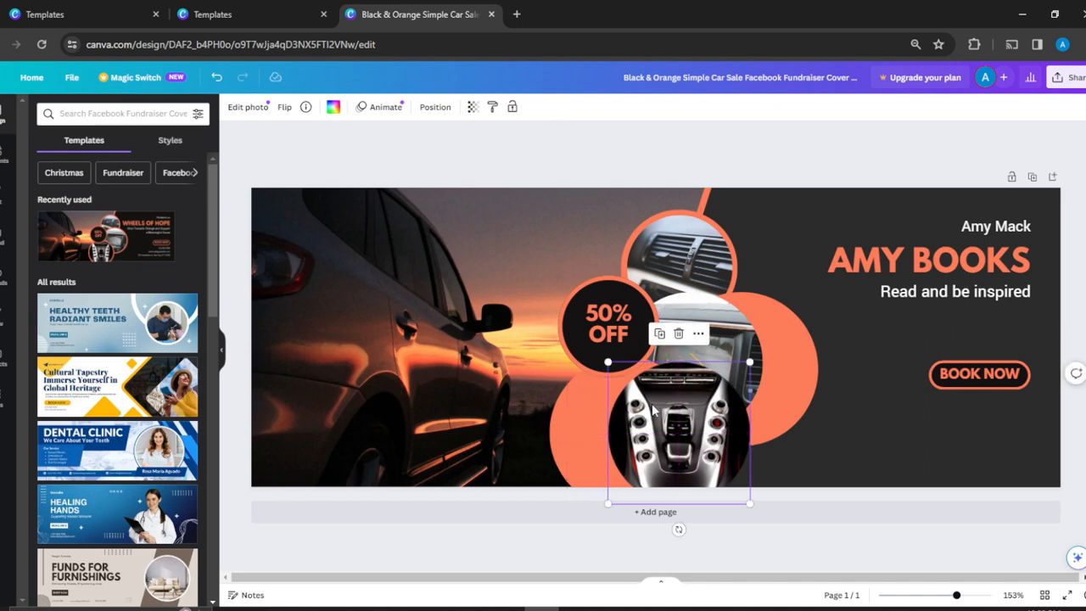
pyautogui.click(571, 409)
pyautogui.moveTo(572, 416); pyautogui.dragTo(611, 414)
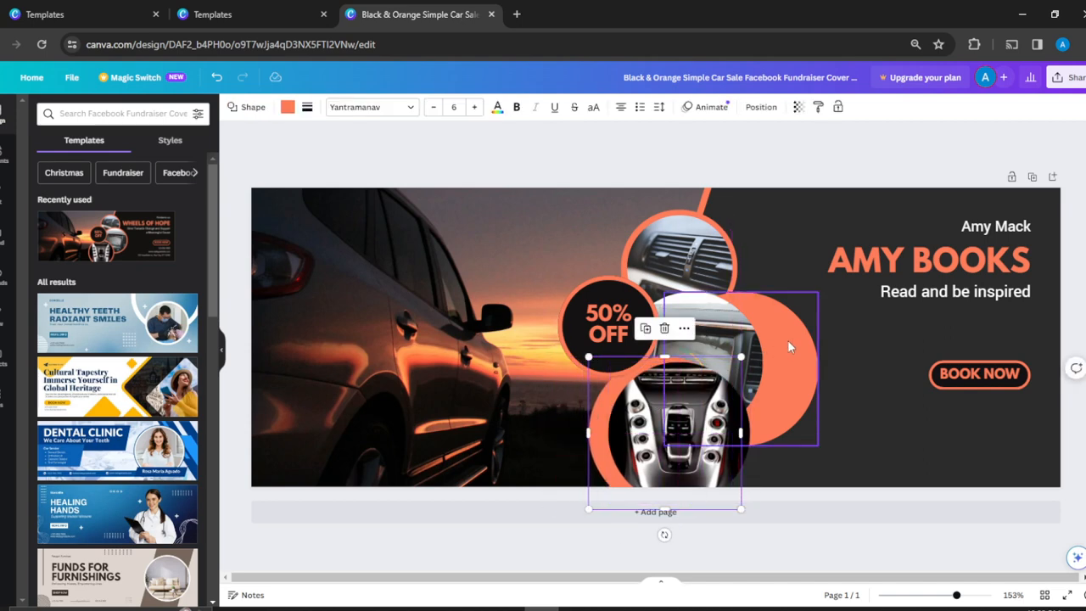
# Step: Move the "50% OFF" badge to the right of the gear-console photo and remove the percent sign from its text
pyautogui.click(599, 298)
pyautogui.moveTo(600, 299); pyautogui.dragTo(783, 398)
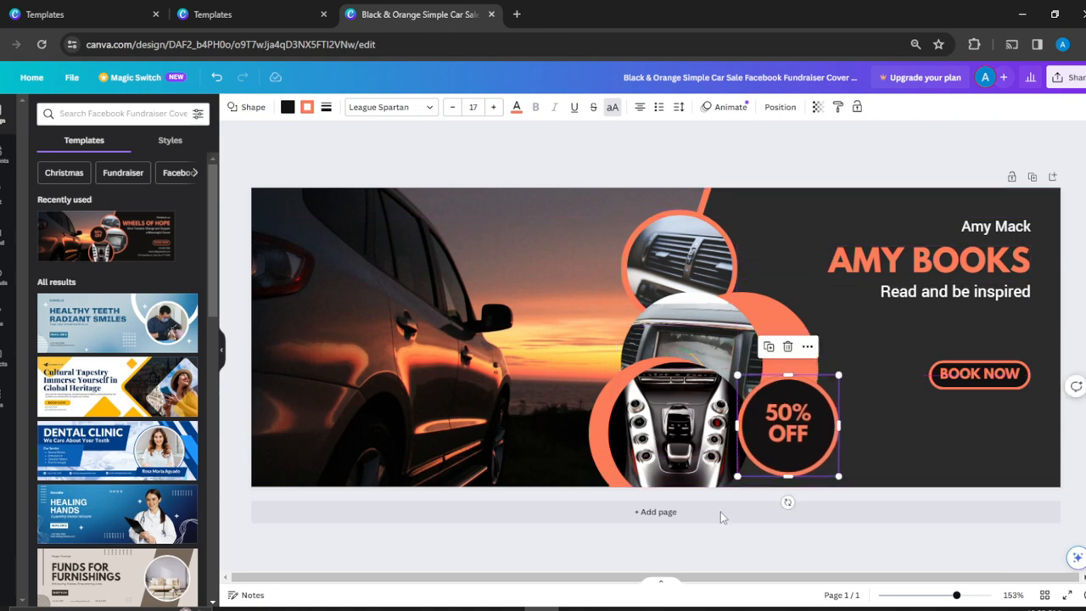
pyautogui.click(793, 421)
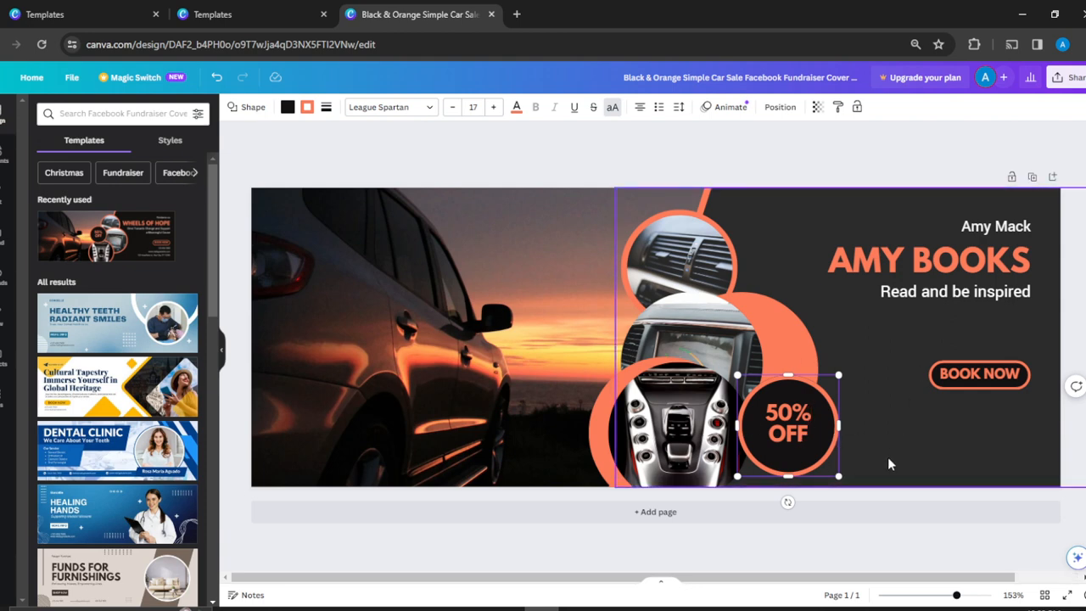
pyautogui.press('BackSpace')
pyautogui.click(944, 440)
# Step: Delete the discount badge, and move the orange circle back left to frame the dashboard-screen photo
pyautogui.click(827, 422)
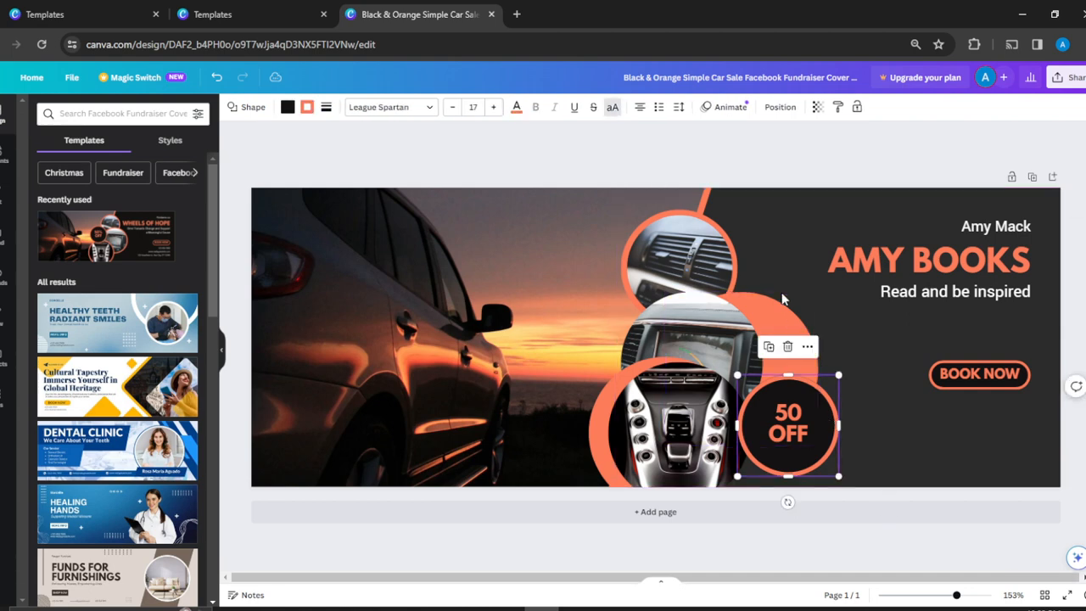
pyautogui.click(788, 347)
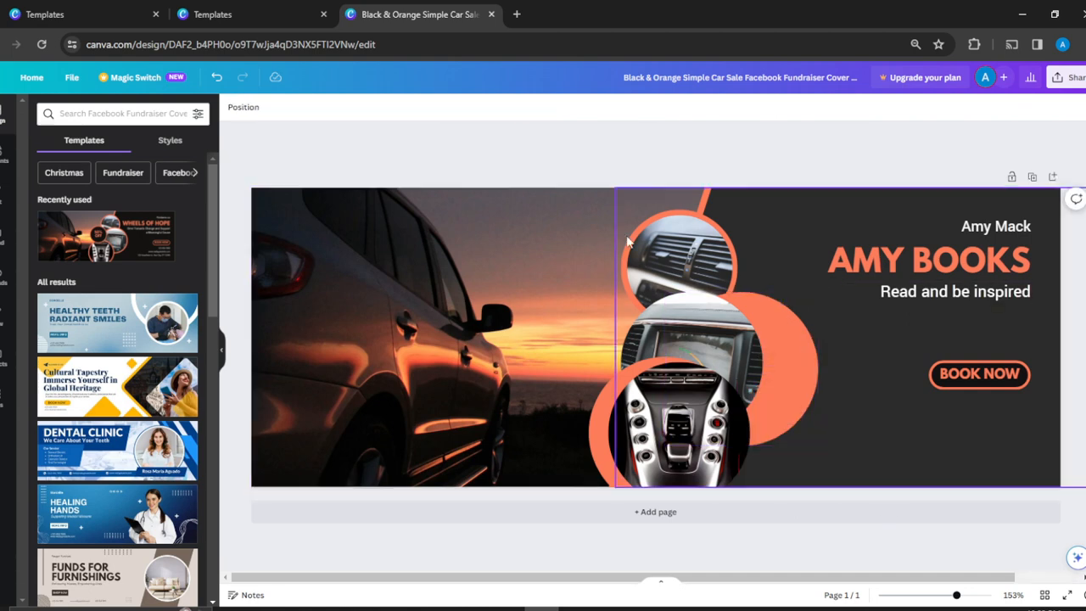
pyautogui.moveTo(785, 382); pyautogui.dragTo(740, 370)
pyautogui.click(829, 359)
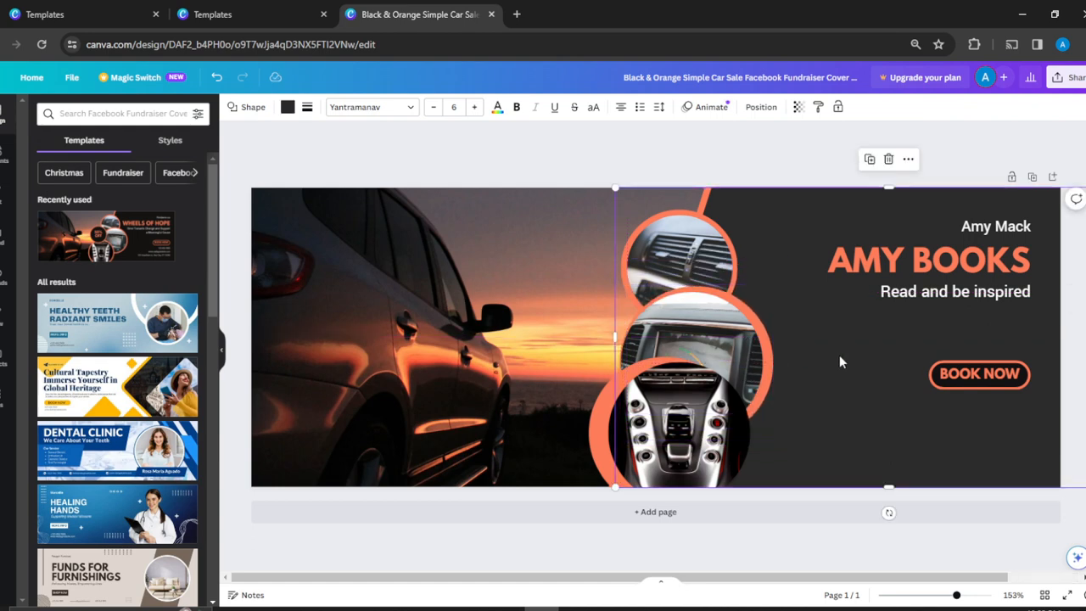
# Step: Nudge the air-vent photo slightly right within its orange circle, keeping its original height on the page
pyautogui.click(713, 230)
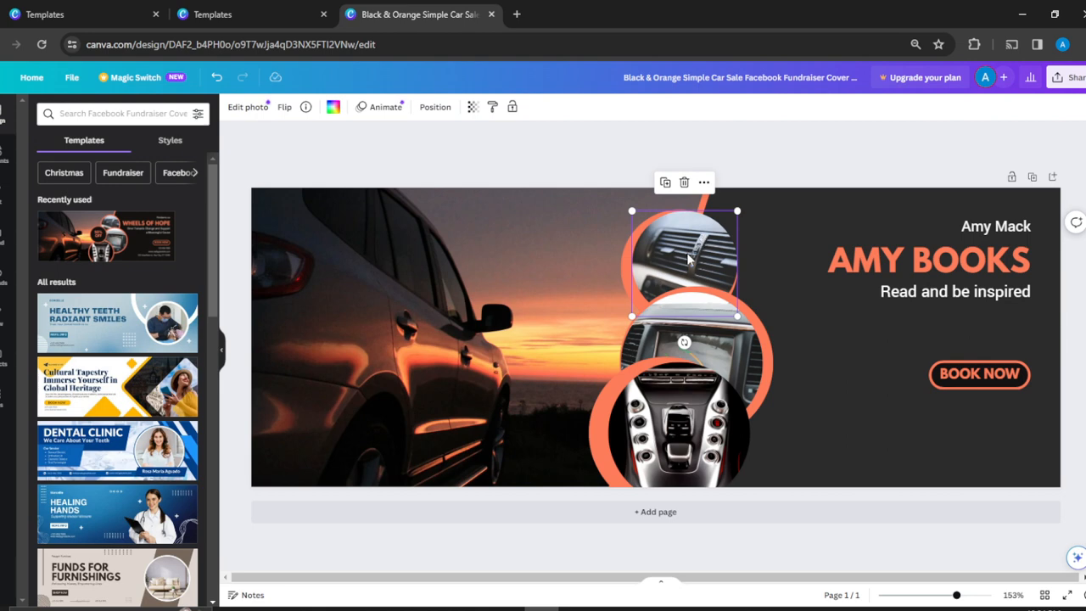
pyautogui.moveTo(691, 253); pyautogui.dragTo(687, 257)
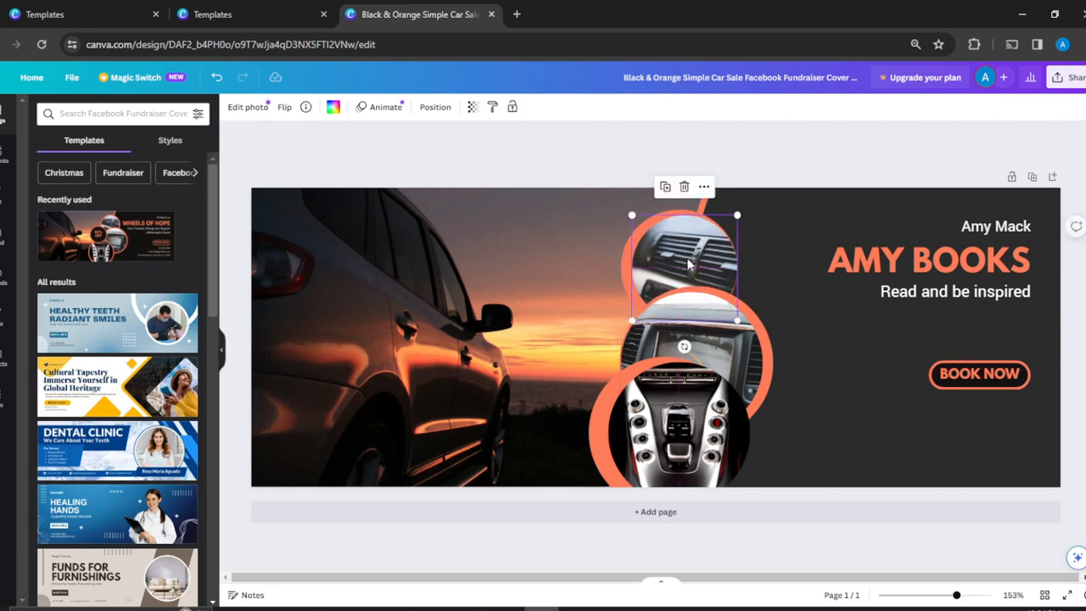
pyautogui.click(828, 431)
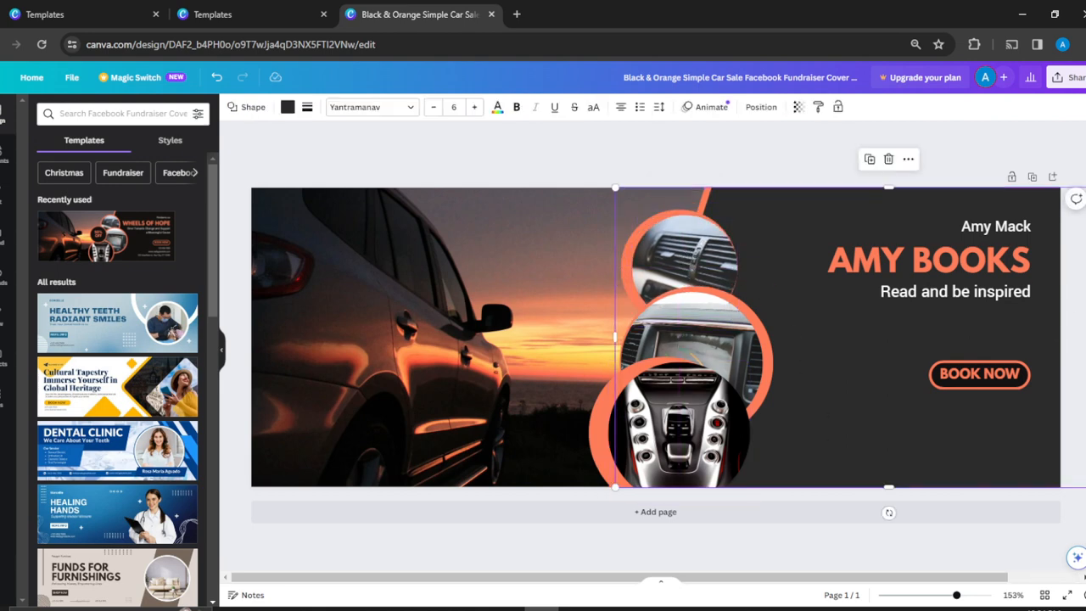
# Step: Look over the design's sharing and download options, and return to the canvas
pyautogui.click(356, 201)
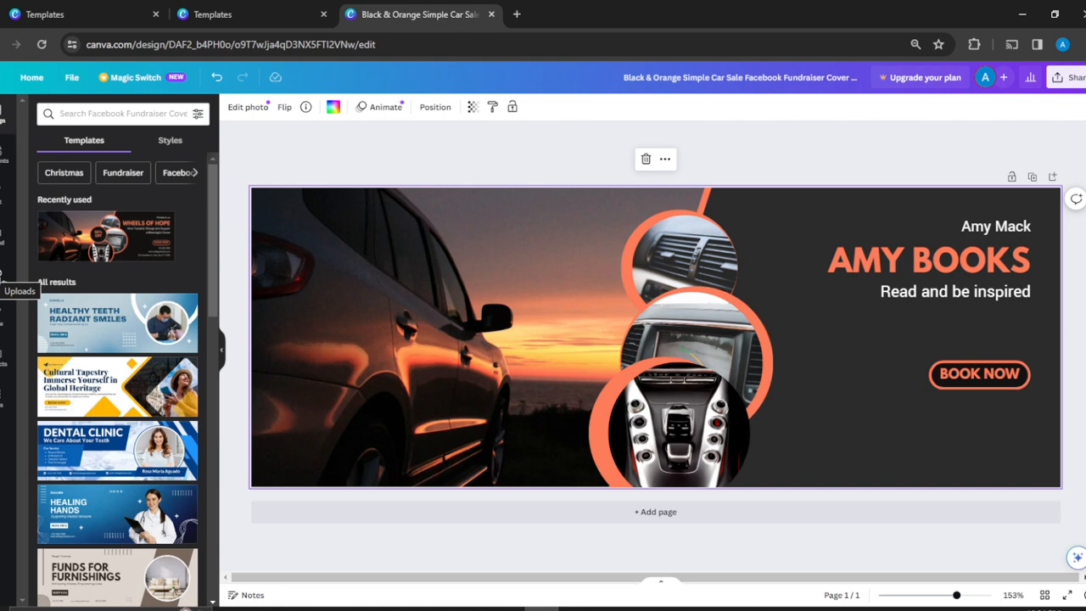
pyautogui.hotkey('ctrl', '+')
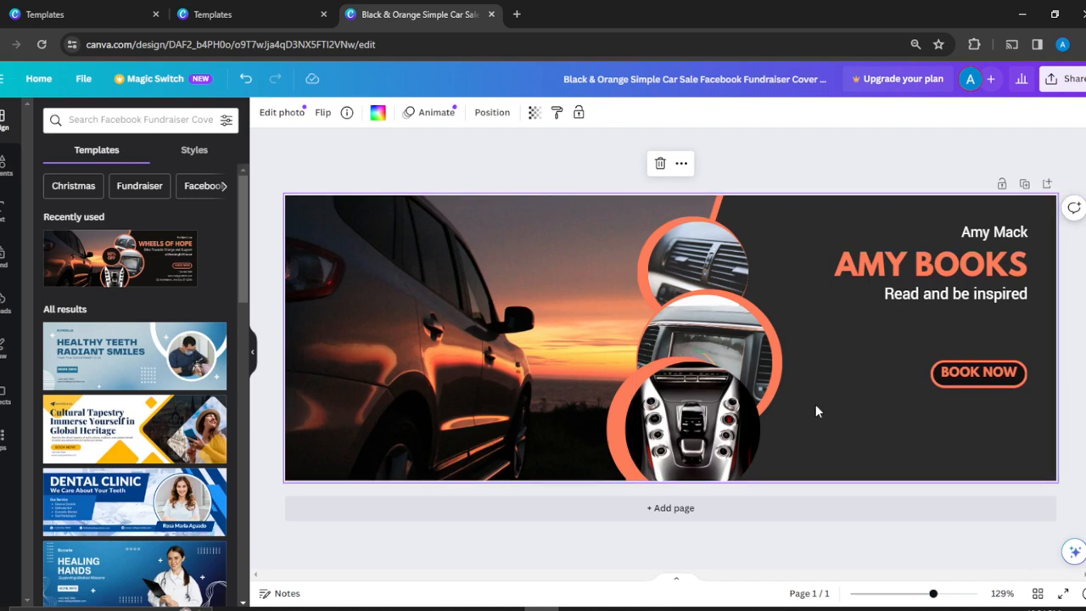
pyautogui.click(1069, 82)
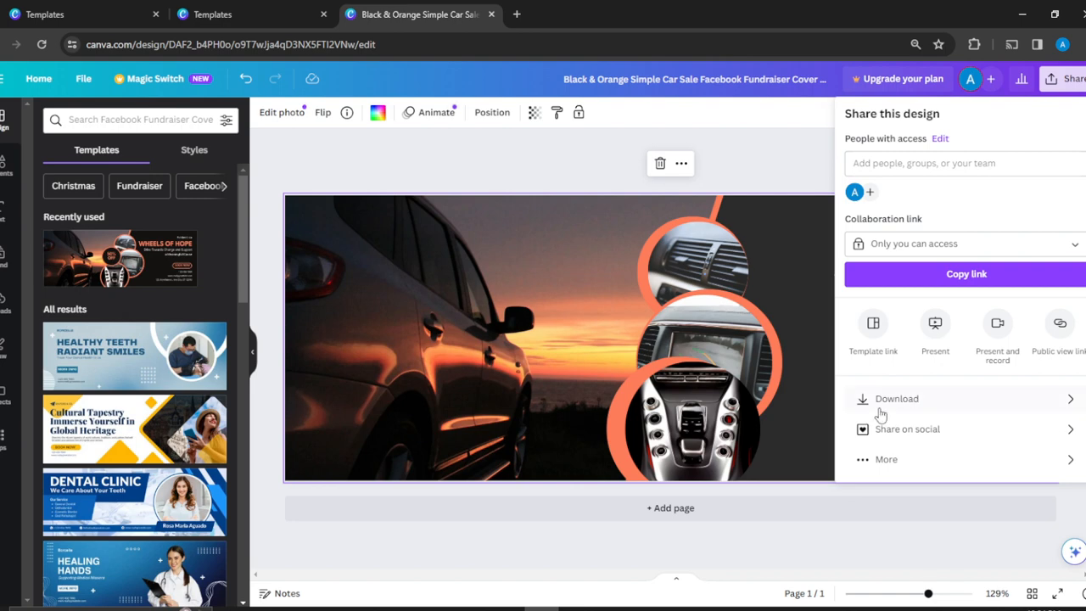
pyautogui.click(780, 146)
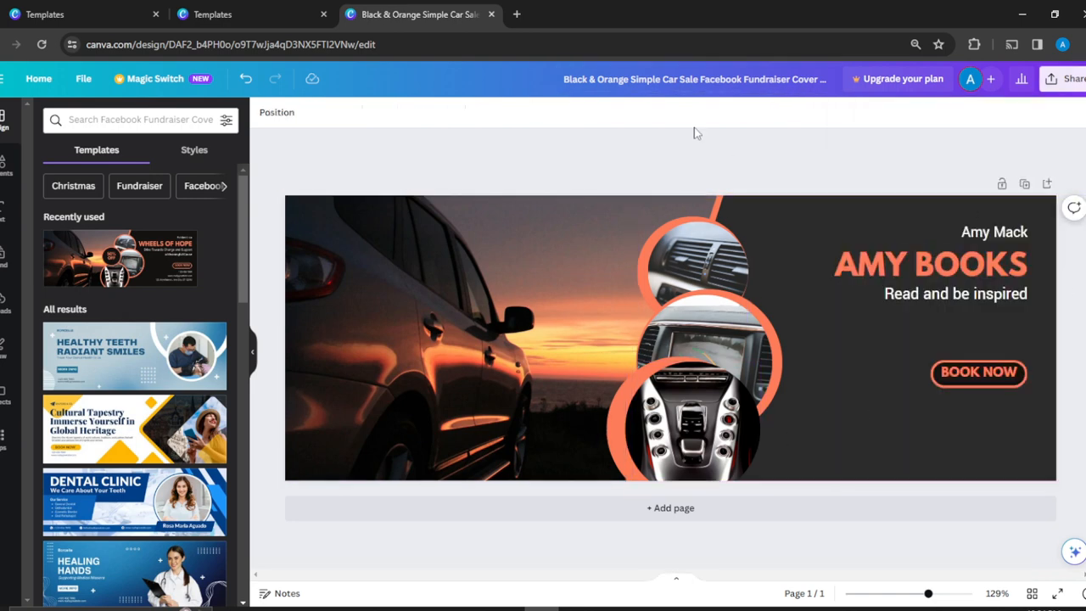